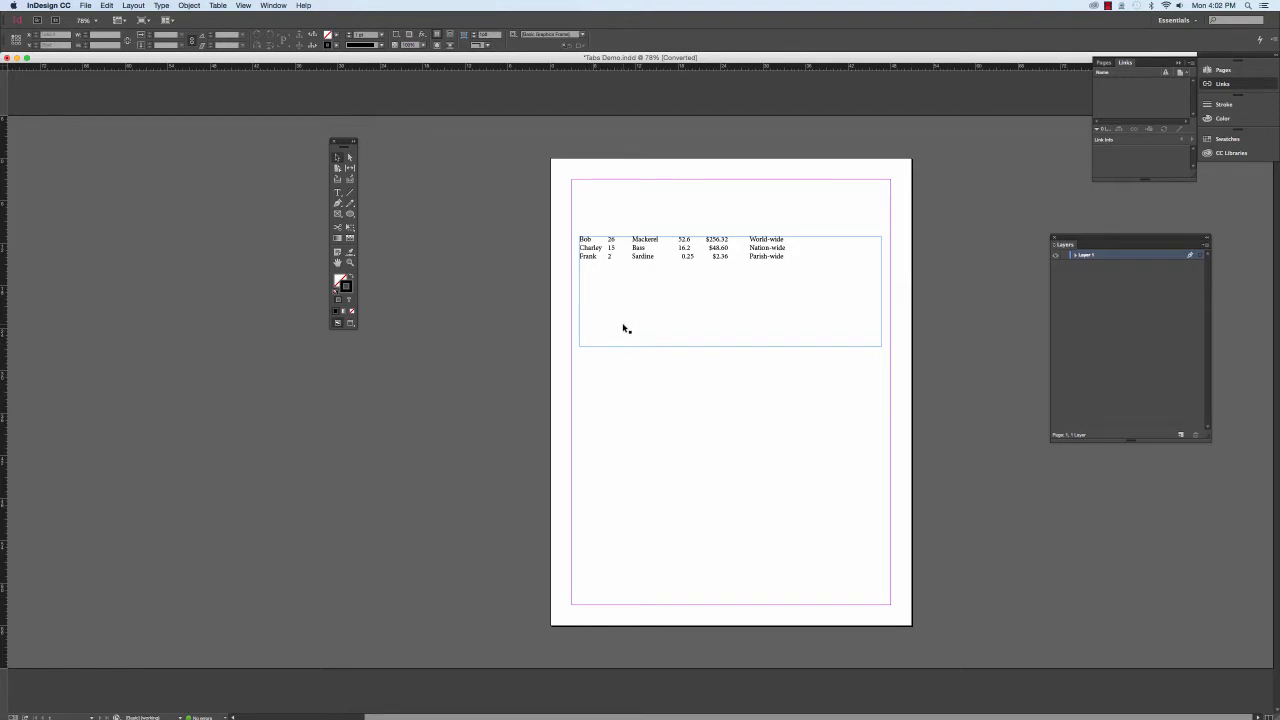
Draw a text frame below the existing tabbed list and enter "TEXT TYPE TEXT TYPE"
{"action": "key", "text": "super+1"}
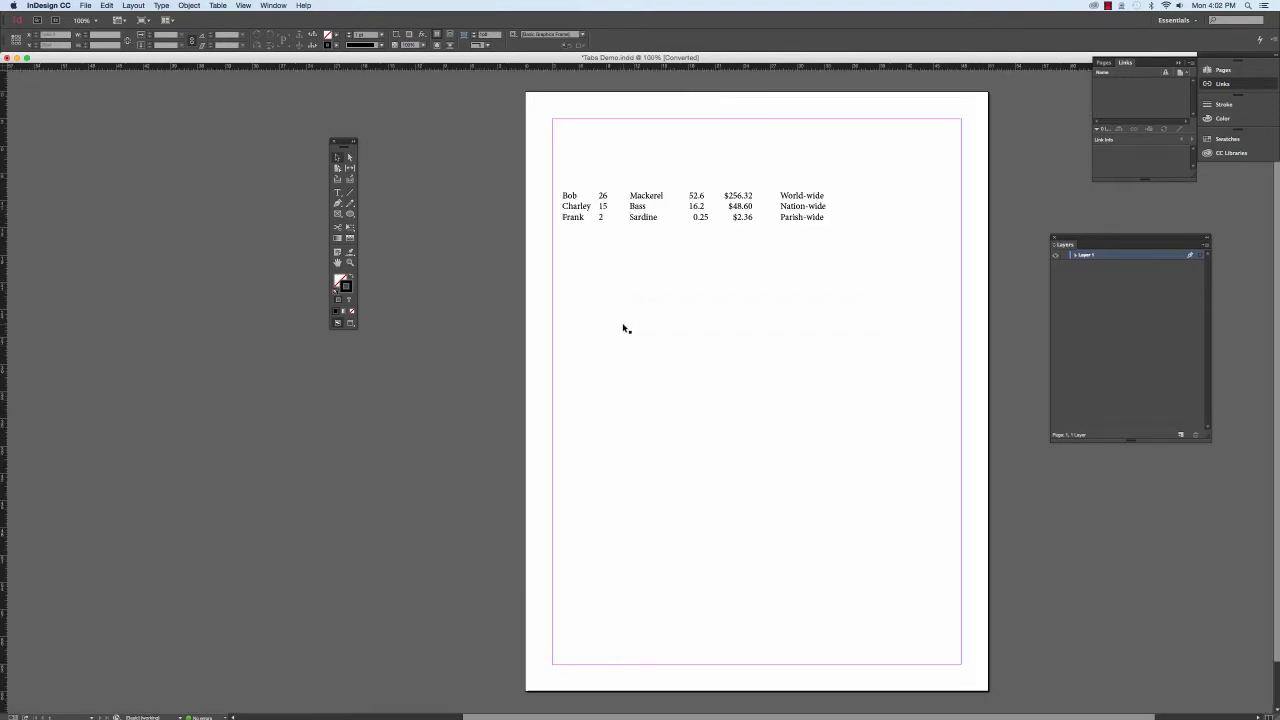
{"action": "left_click_drag", "start_coordinate": [633, 283], "coordinate": [551, 315]}
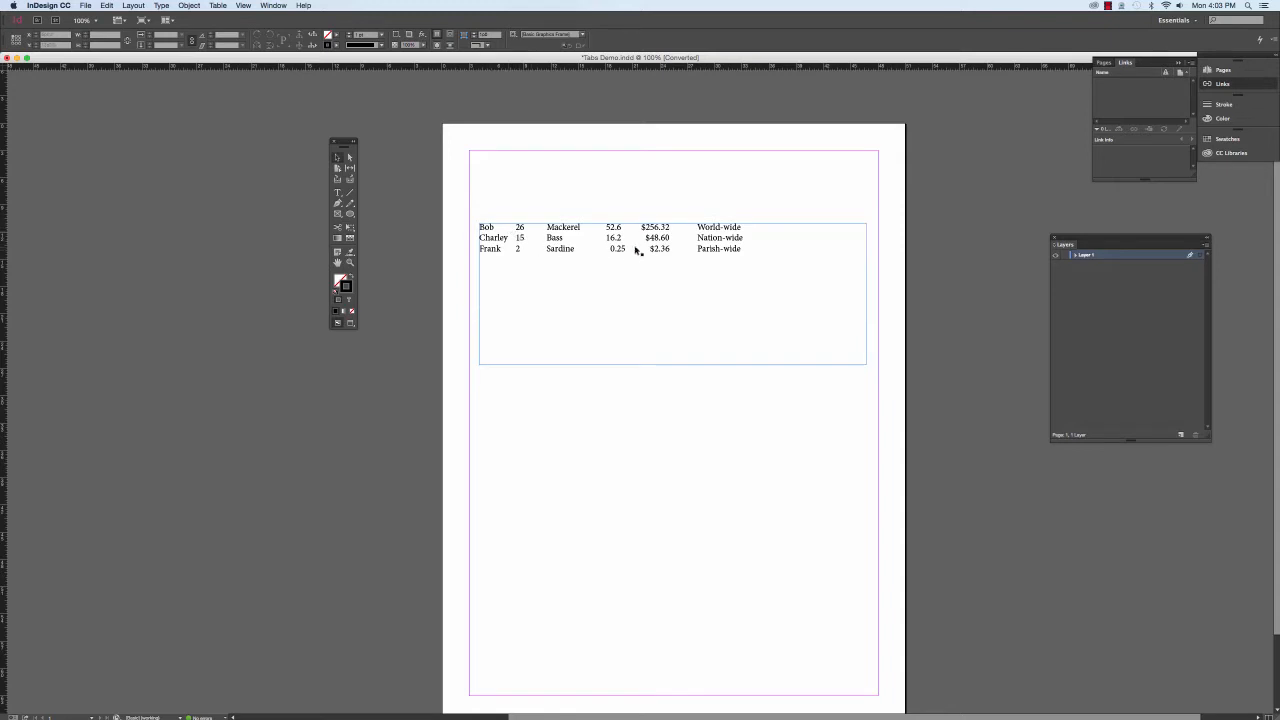
{"action": "left_click", "coordinate": [337, 192]}
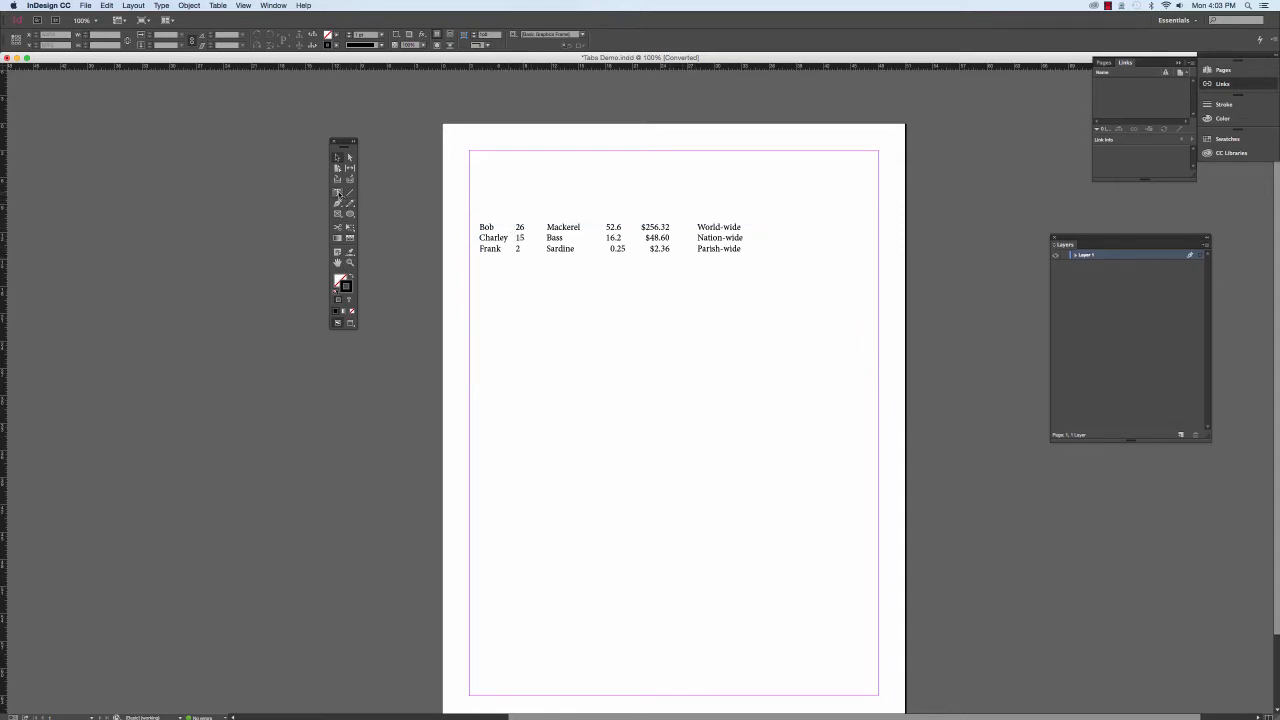
{"action": "left_click_drag", "start_coordinate": [482, 344], "coordinate": [655, 447]}
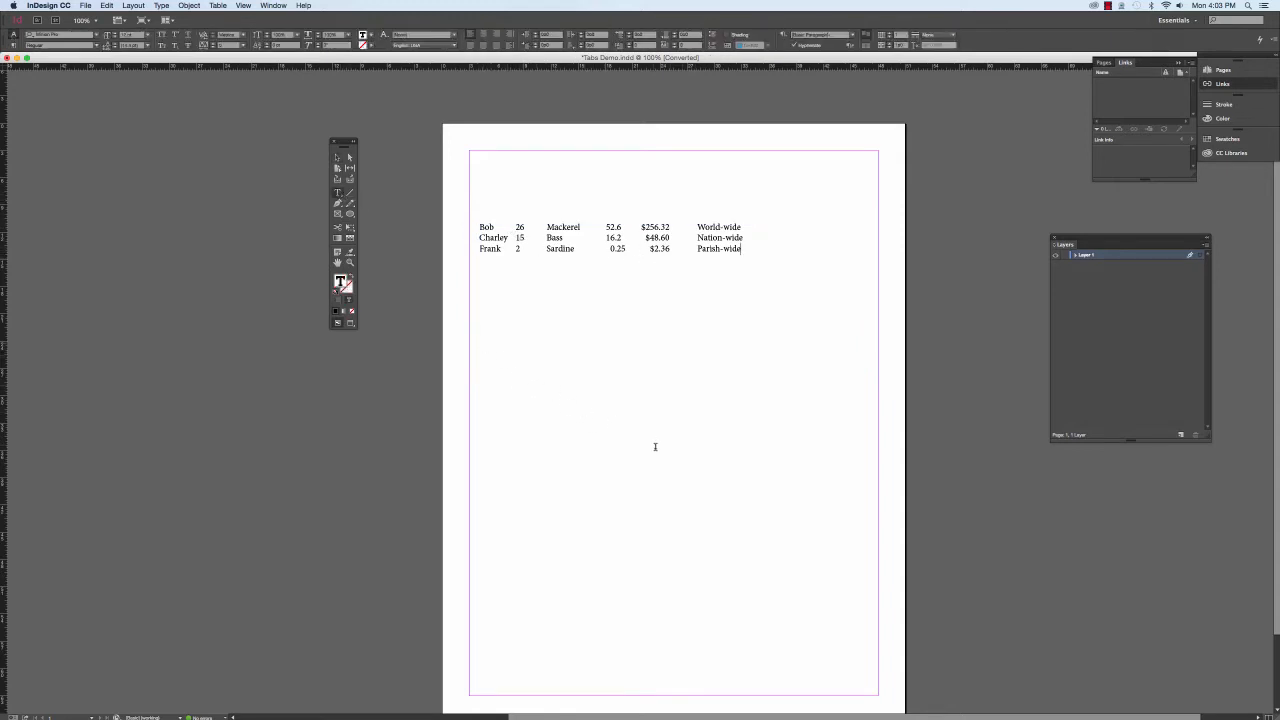
{"action": "left_click_drag", "start_coordinate": [491, 374], "coordinate": [795, 492]}
{"action": "type", "text": "Th"}
{"action": "type", "text": "XT"}
{"action": "type", "text": " TYPE TE"}
{"action": "type", "text": "xt"}
{"action": "key", "text": "BackSpace"}
{"action": "key", "text": "BackSpace"}
{"action": "type", "text": "XT"}
{"action": "key", "text": "BackSpace"}
{"action": "key", "text": "BackSpace"}
{"action": "type", "text": "XT TYPE"}
Spread the four sample words apart by inserting tab characters between them, and select the whole line
{"action": "left_click", "coordinate": [518, 378]}
{"action": "key", "text": "Tab"}
{"action": "key", "text": "Tab"}
{"action": "left_click", "coordinate": [569, 379]}
{"action": "key", "text": "Tab"}
{"action": "left_click", "coordinate": [520, 379]}
{"action": "key", "text": "Tab"}
{"action": "left_click", "coordinate": [573, 379]}
{"action": "key", "text": "Tab"}
{"action": "left_click", "coordinate": [630, 380]}
{"action": "key", "text": "Tab"}
{"action": "left_click_drag", "start_coordinate": [678, 379], "coordinate": [490, 379]}
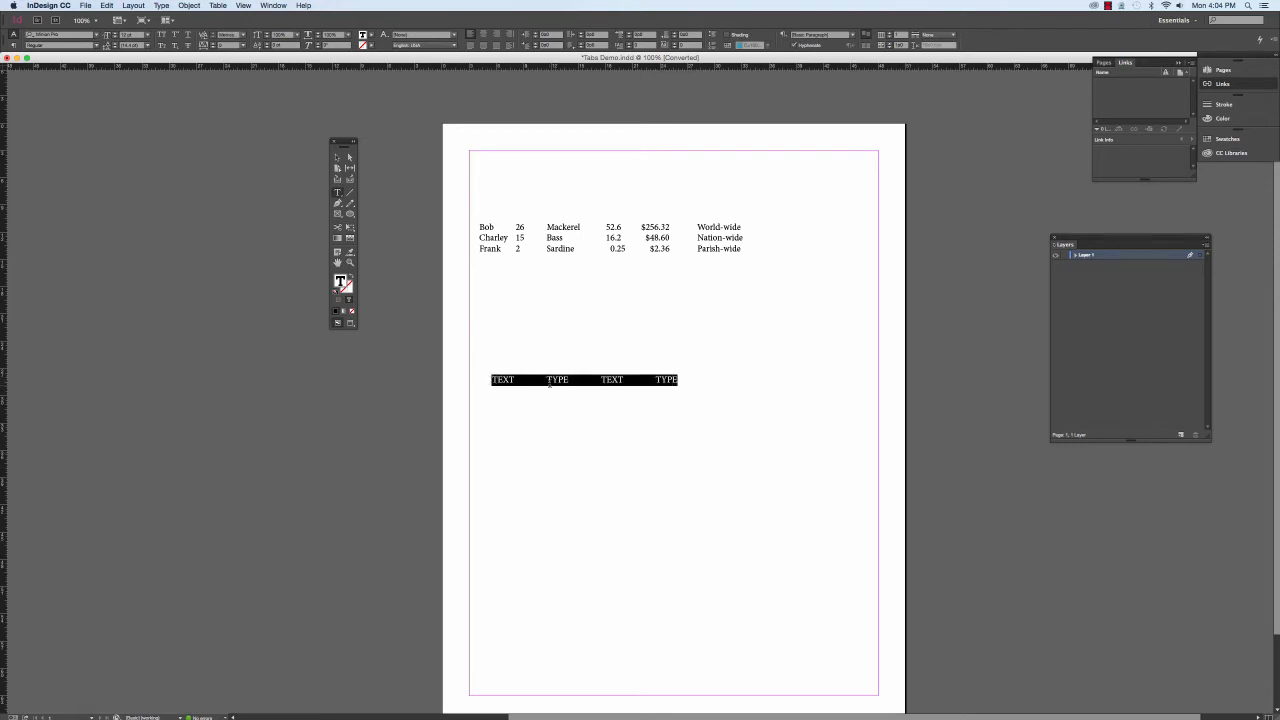
Remove all the tab characters between the sample words so they run together as "TEXTTYPETEXTTYPE"
{"action": "left_click", "coordinate": [547, 382]}
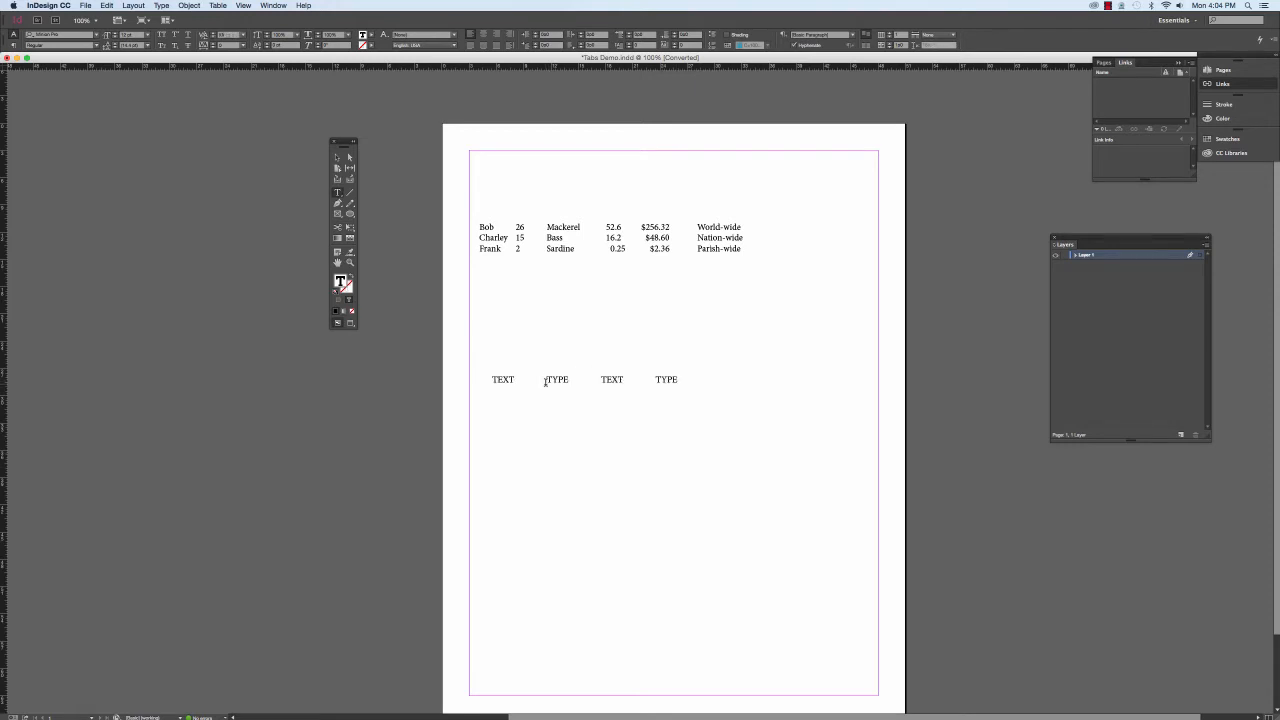
{"action": "key", "text": "BackSpace"}
{"action": "key", "text": "BackSpace"}
{"action": "left_click", "coordinate": [573, 380]}
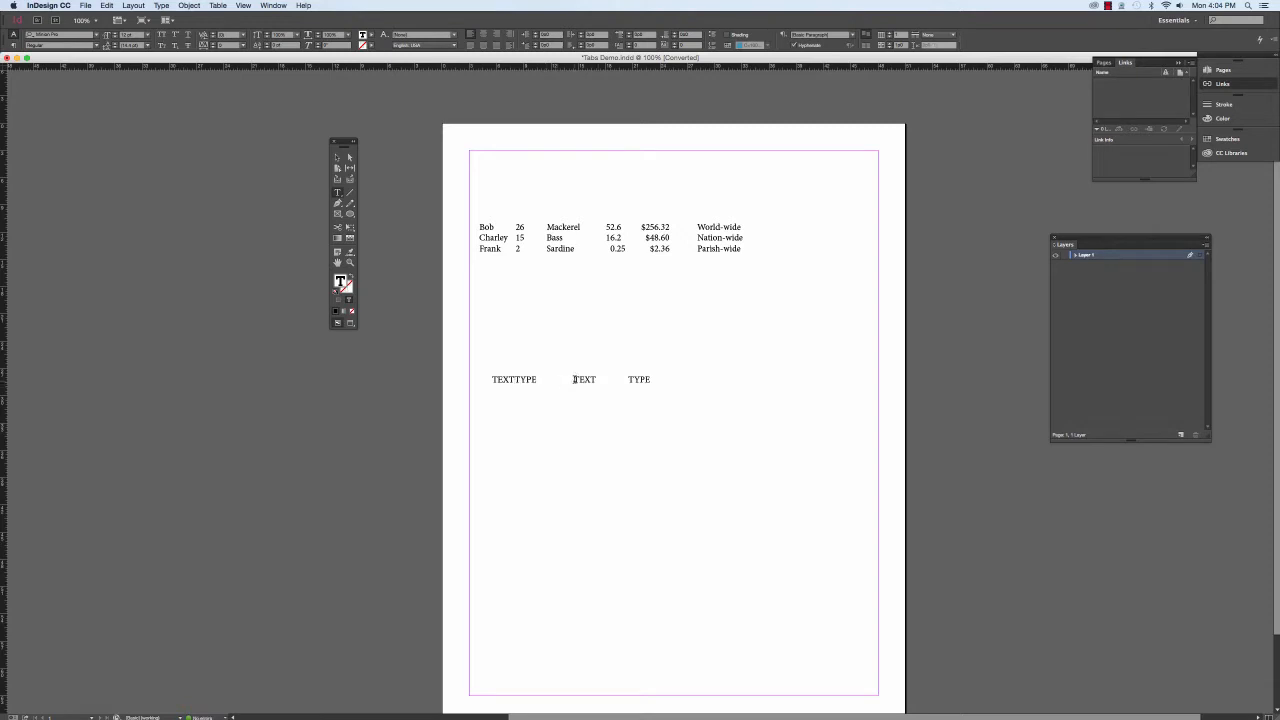
{"action": "key", "text": "BackSpace"}
{"action": "key", "text": "BackSpace"}
{"action": "left_click", "coordinate": [600, 379]}
{"action": "key", "text": "BackSpace"}
{"action": "key", "text": "BackSpace"}
Show the tab ruler above the selected sample line and add left-aligned tab stops at about 3 and 9 picas
{"action": "left_click_drag", "start_coordinate": [580, 379], "coordinate": [490, 380]}
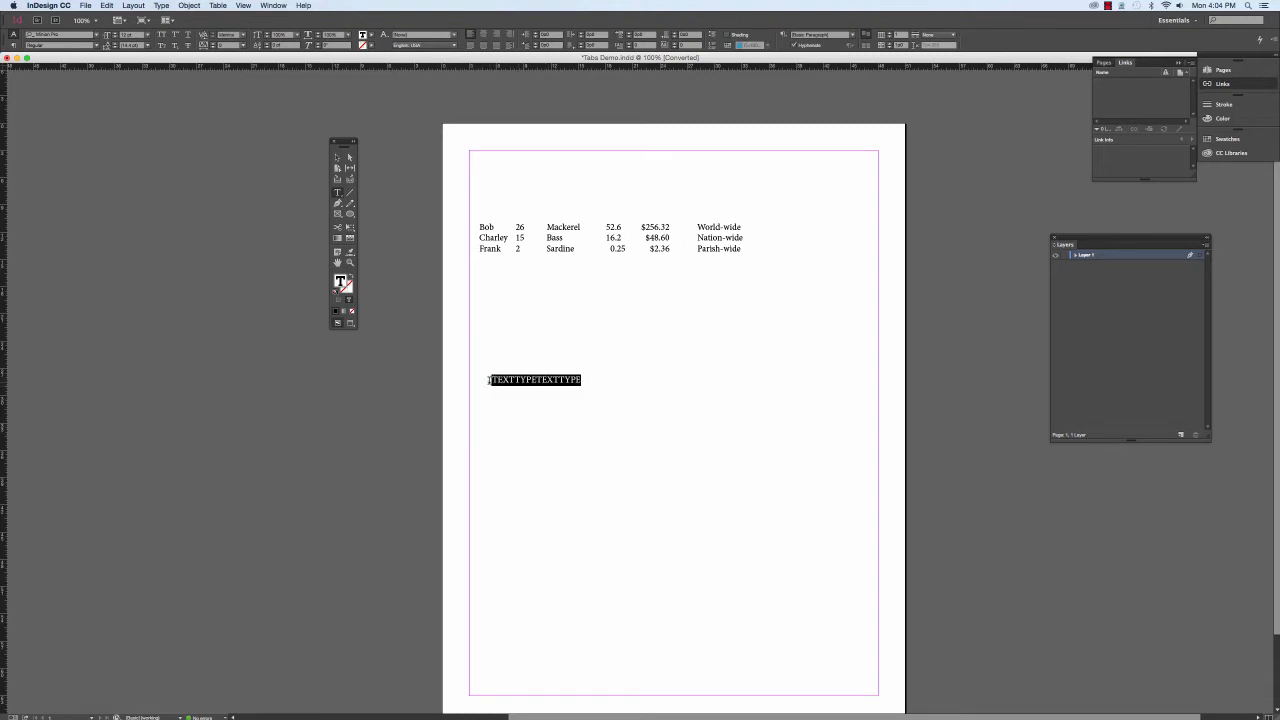
{"action": "left_click", "coordinate": [162, 6]}
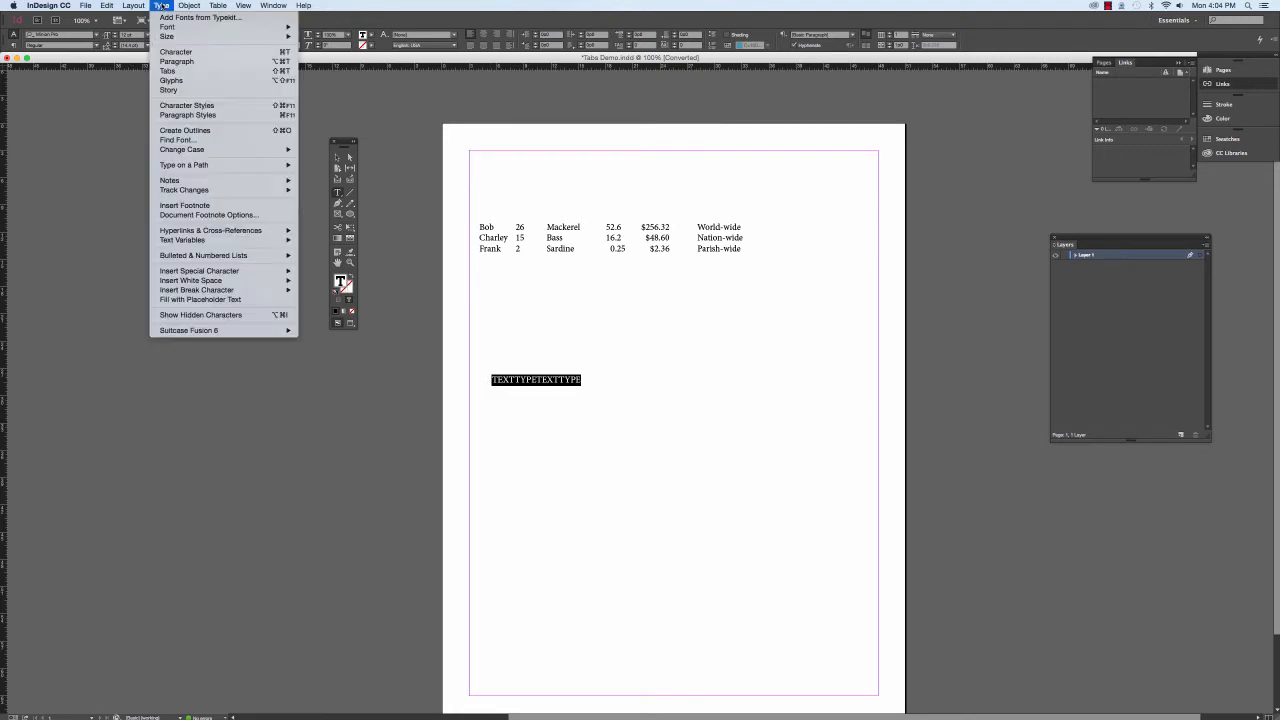
{"action": "left_click", "coordinate": [184, 72]}
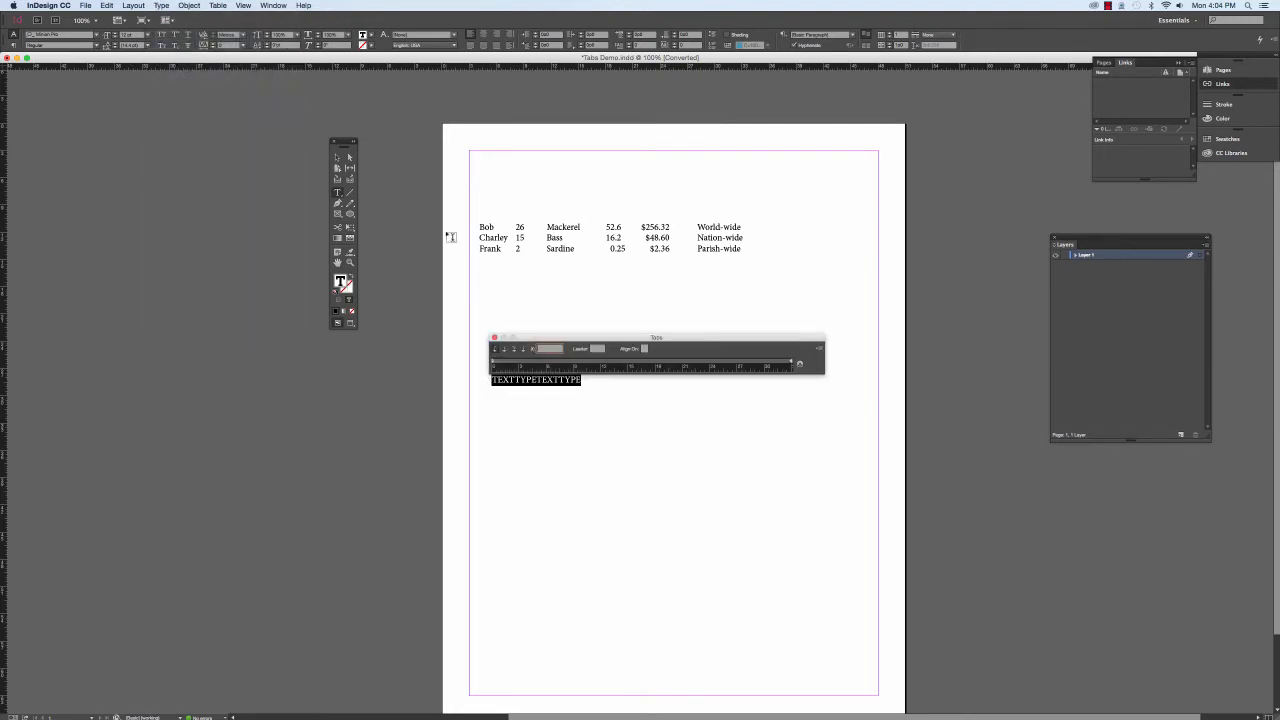
{"action": "left_click_drag", "start_coordinate": [536, 341], "coordinate": [520, 303]}
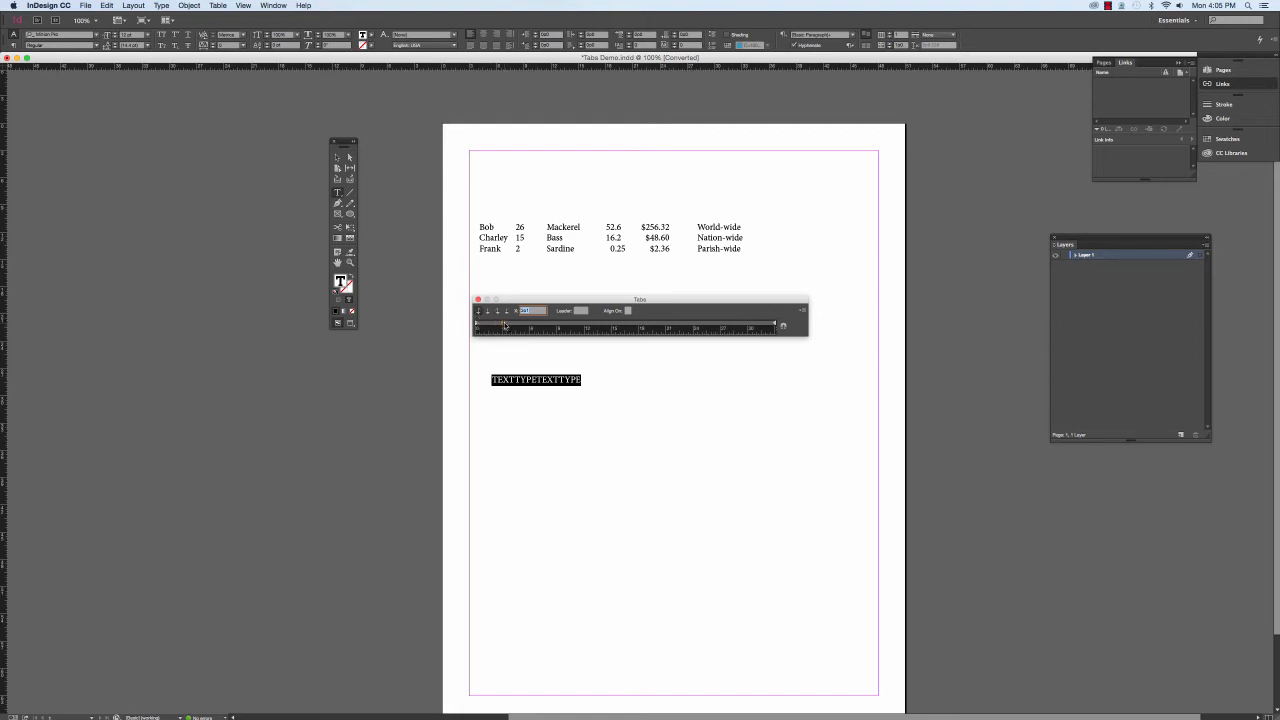
{"action": "left_click", "coordinate": [557, 326]}
Insert one tab character between each pair of neighbouring words in the sample line
{"action": "left_click", "coordinate": [516, 381]}
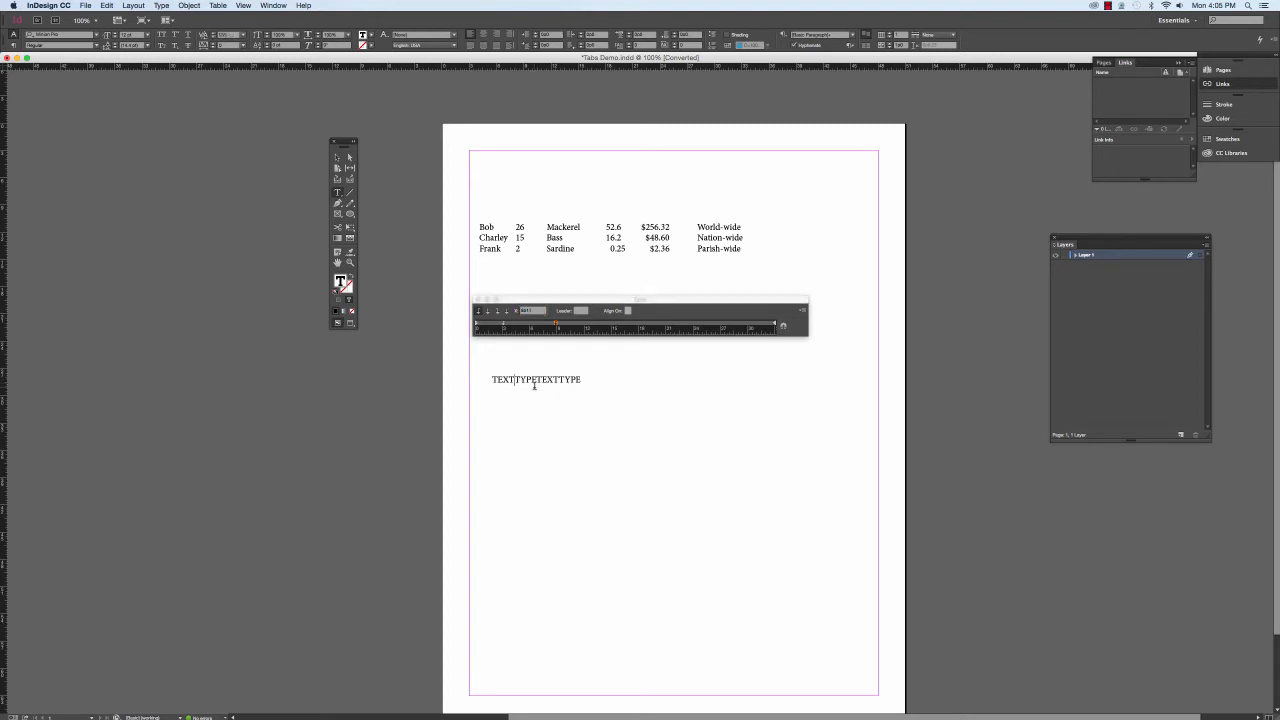
{"action": "key", "text": "Tab"}
{"action": "left_click", "coordinate": [544, 380]}
{"action": "key", "text": "Tab"}
{"action": "left_click", "coordinate": [596, 380]}
Move the sample line's second tab stop to about 7 picas
{"action": "left_click_drag", "start_coordinate": [628, 379], "coordinate": [474, 374]}
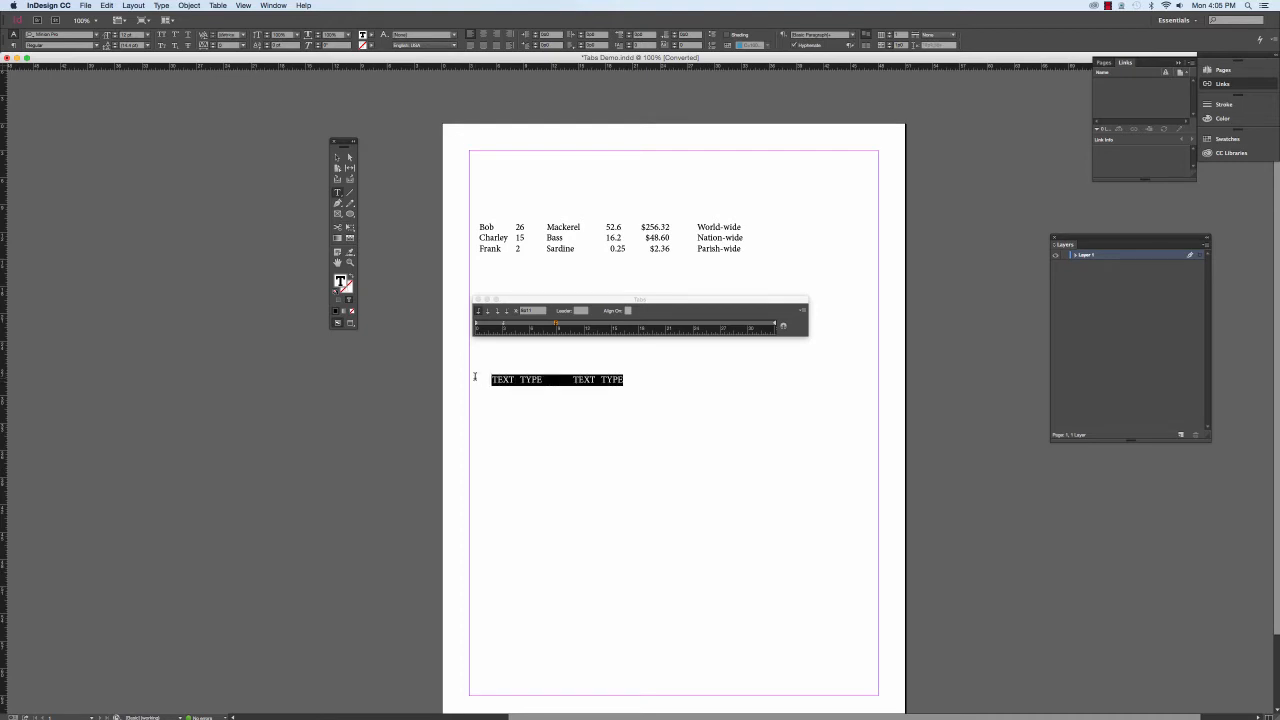
{"action": "left_click", "coordinate": [557, 326]}
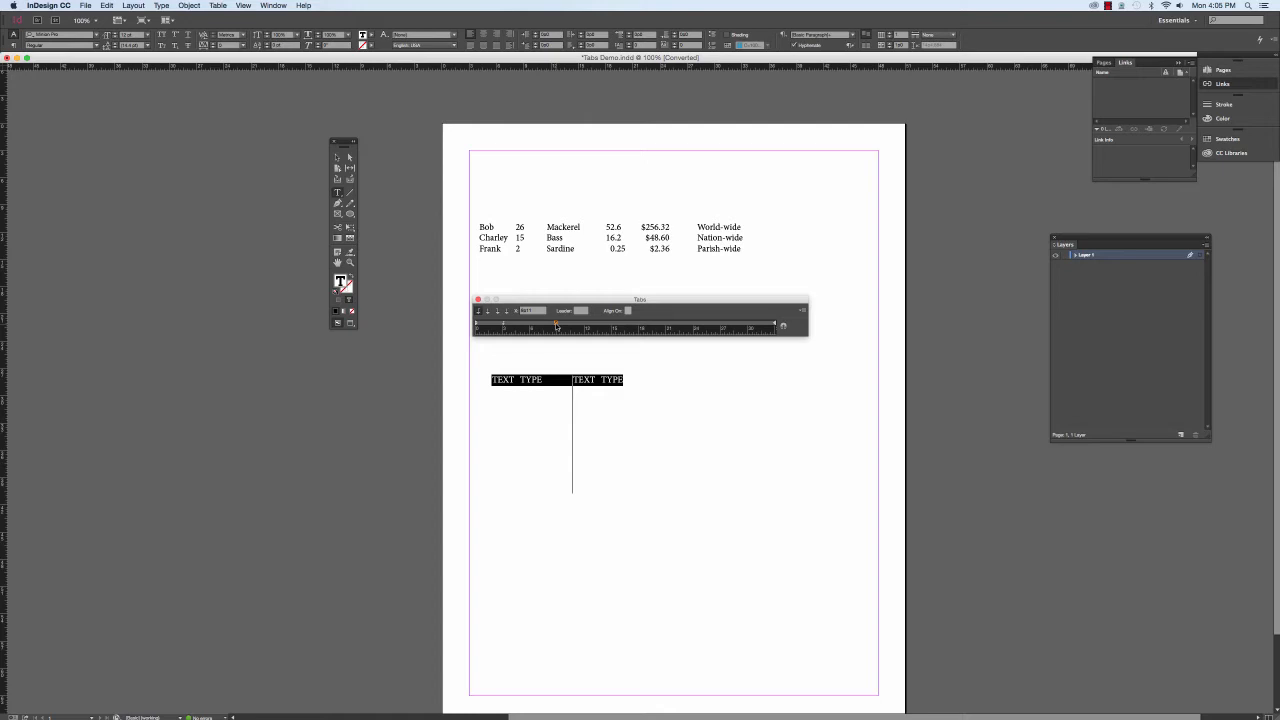
{"action": "left_click_drag", "start_coordinate": [557, 326], "coordinate": [542, 326]}
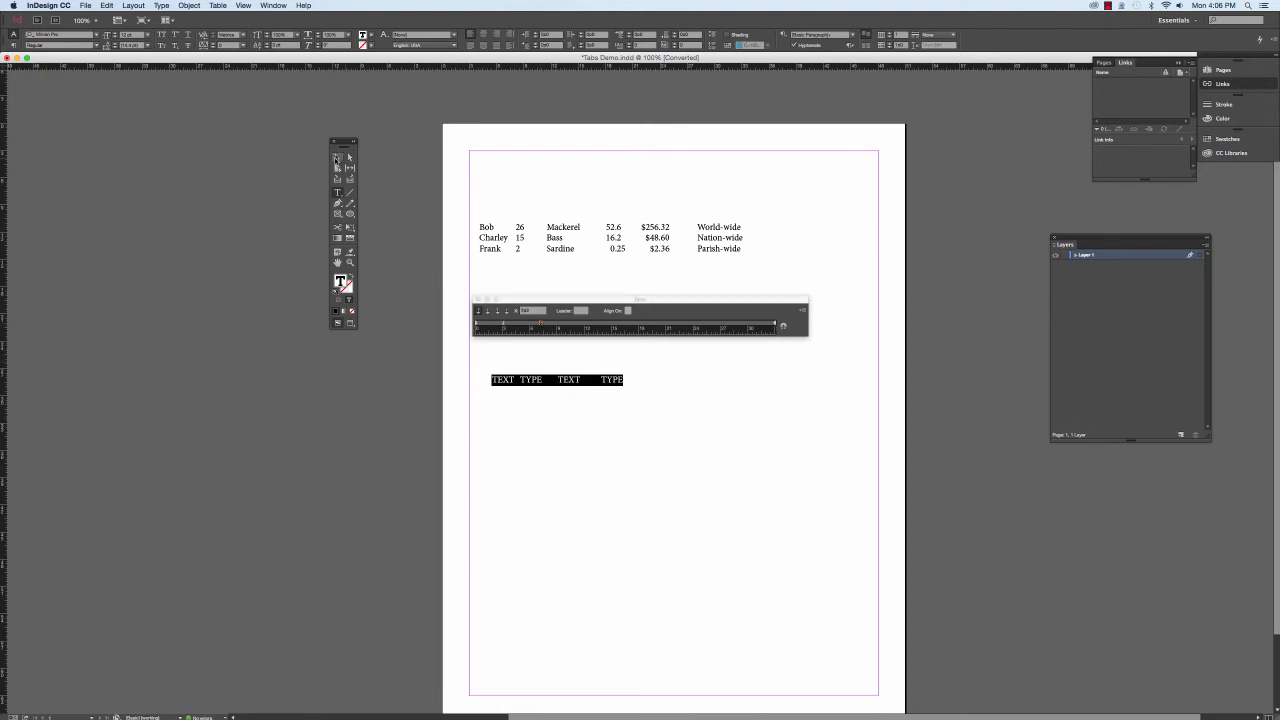
Place a vertical ruler guide through the first "TYPE" in the sample line and select the text frame
{"action": "left_click", "coordinate": [337, 158]}
{"action": "left_click", "coordinate": [466, 397]}
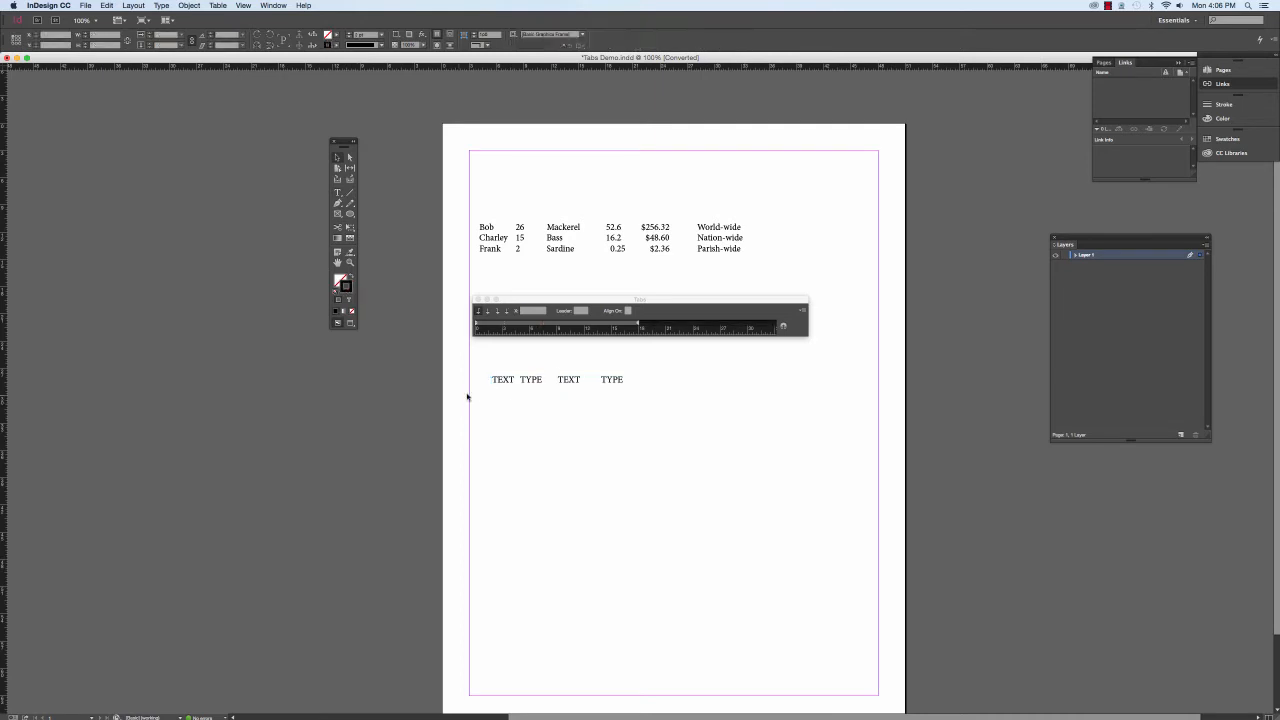
{"action": "left_click_drag", "start_coordinate": [54, 291], "coordinate": [533, 313]}
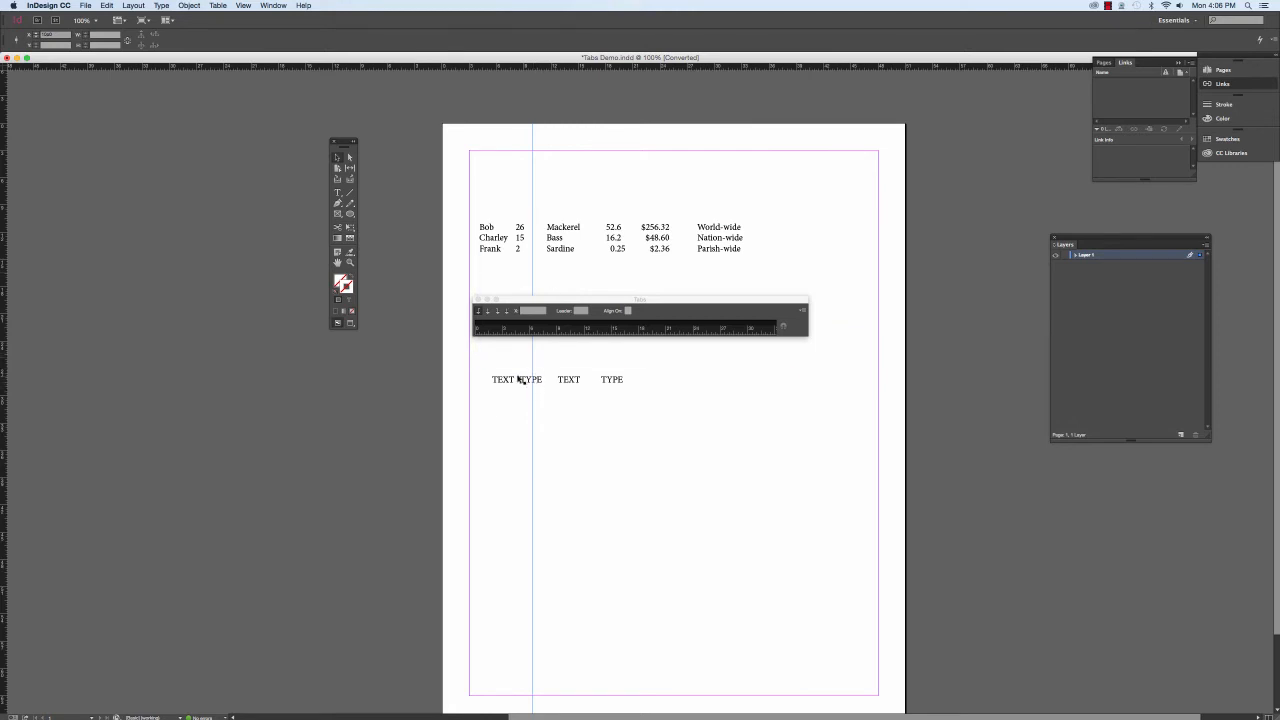
{"action": "left_click", "coordinate": [533, 381]}
Select the sample line and move its first tab stop so the first "TYPE" aligns with the vertical guide
{"action": "left_click", "coordinate": [341, 197]}
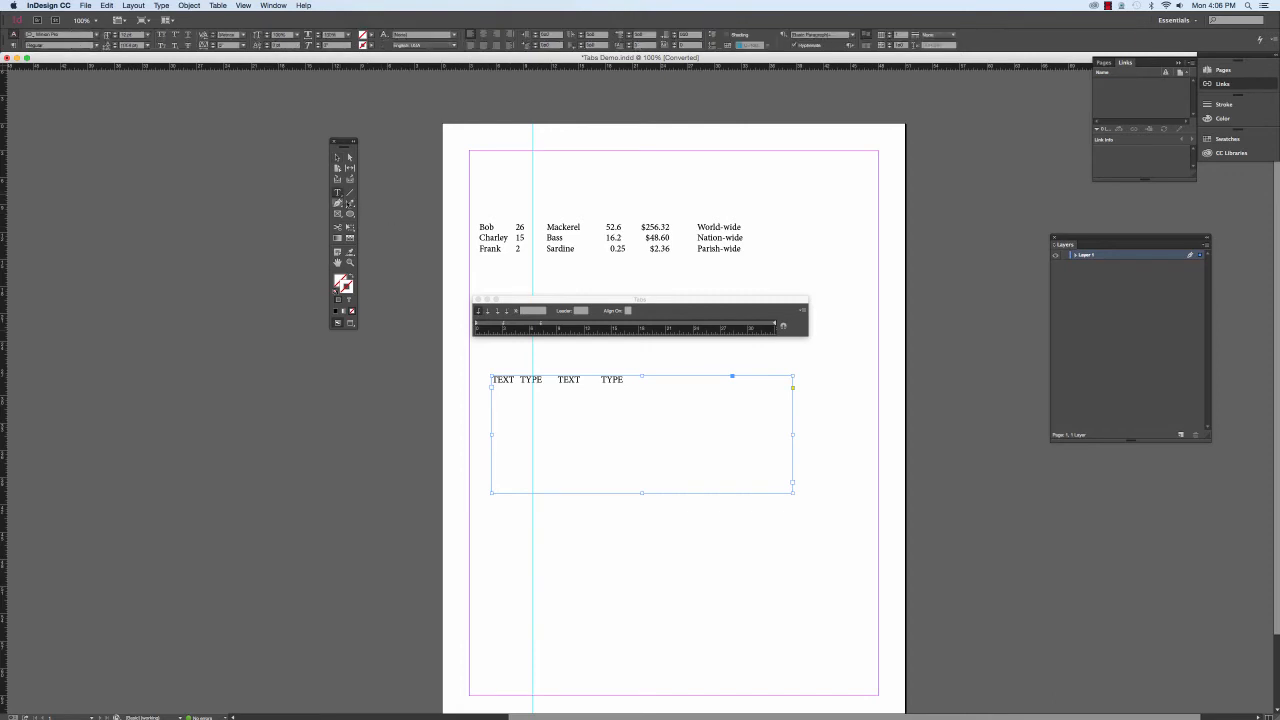
{"action": "triple_click", "coordinate": [625, 379]}
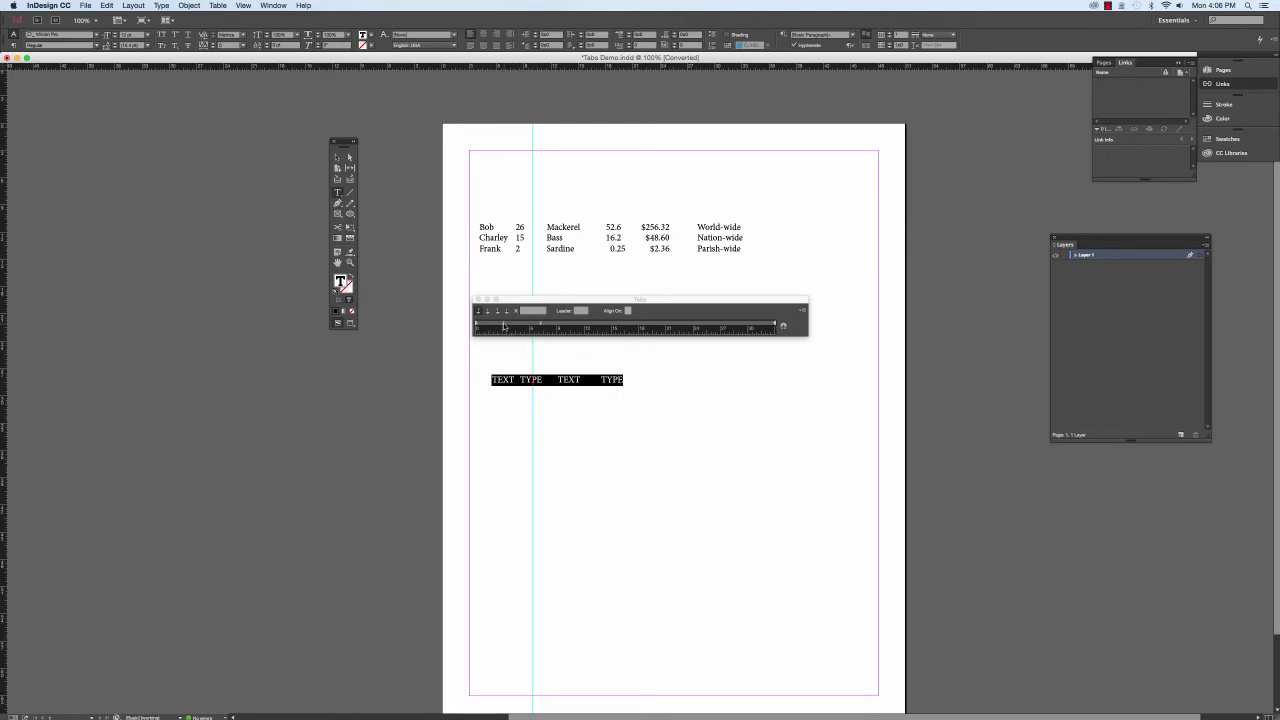
{"action": "left_click", "coordinate": [504, 327]}
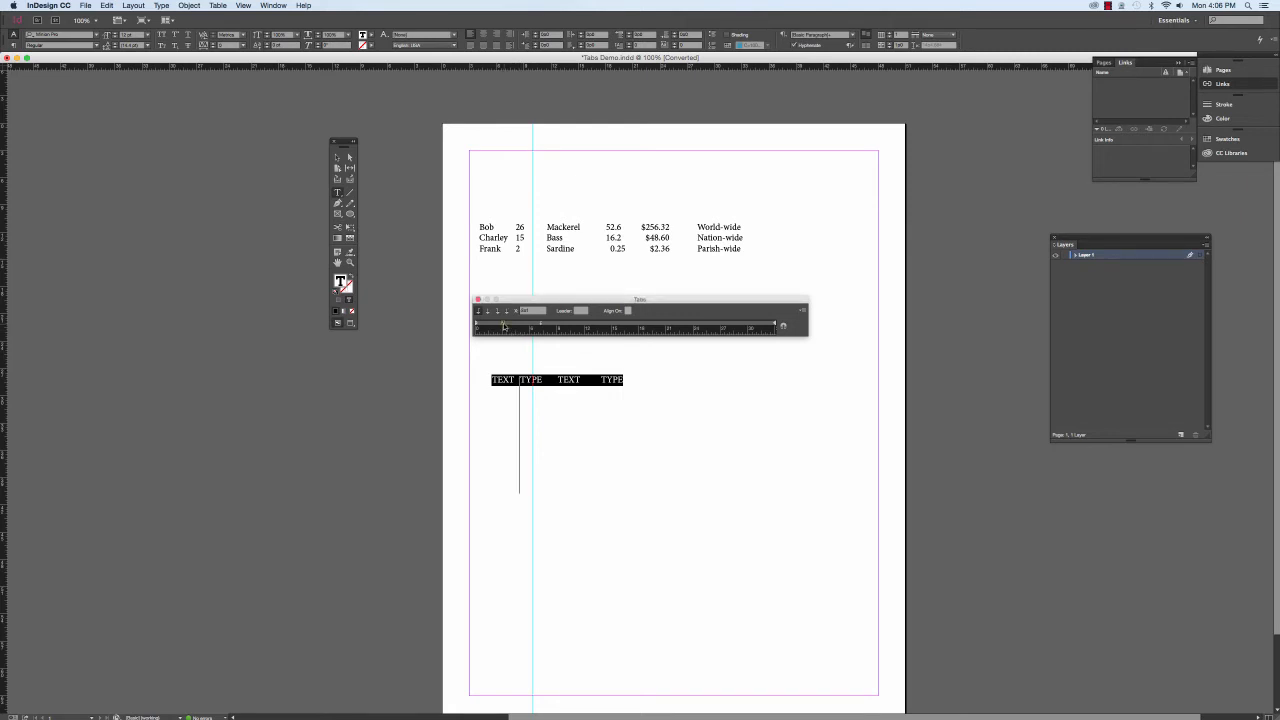
{"action": "left_click_drag", "start_coordinate": [504, 327], "coordinate": [516, 327]}
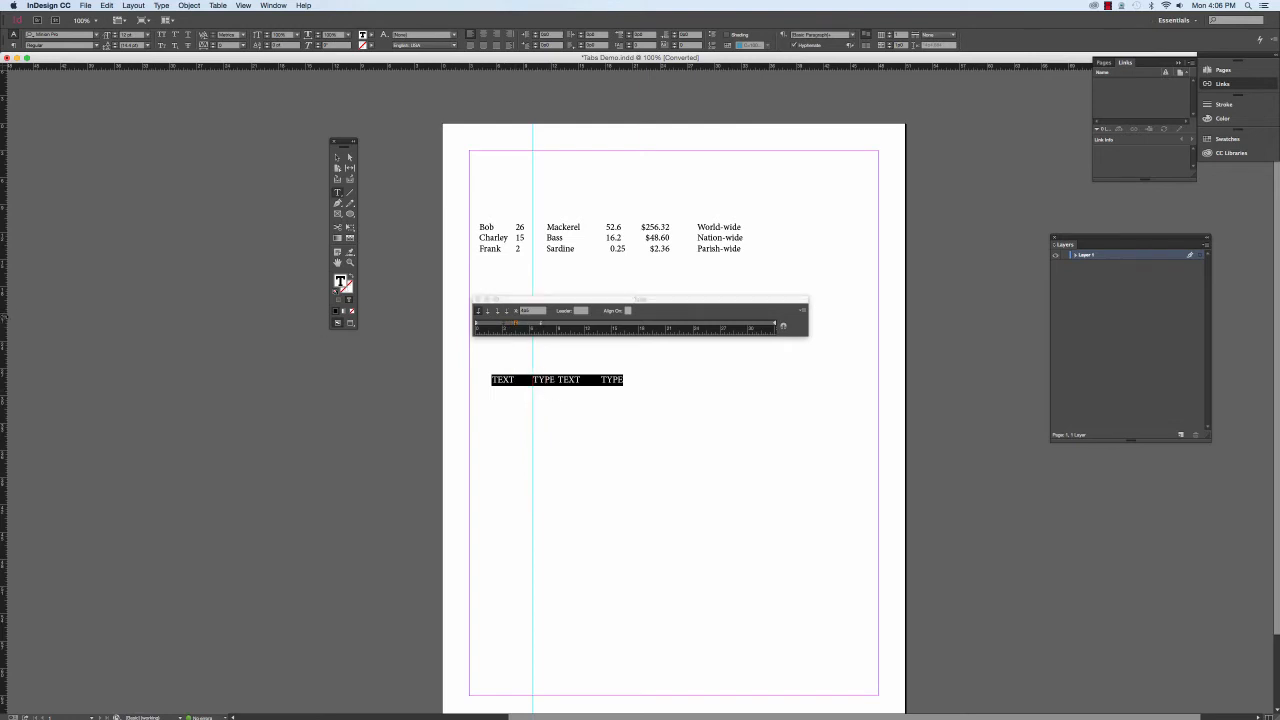
Add a second vertical guide after the second "TEXT" and move the second tab stop to align with it
{"action": "left_click_drag", "start_coordinate": [3, 316], "coordinate": [581, 386]}
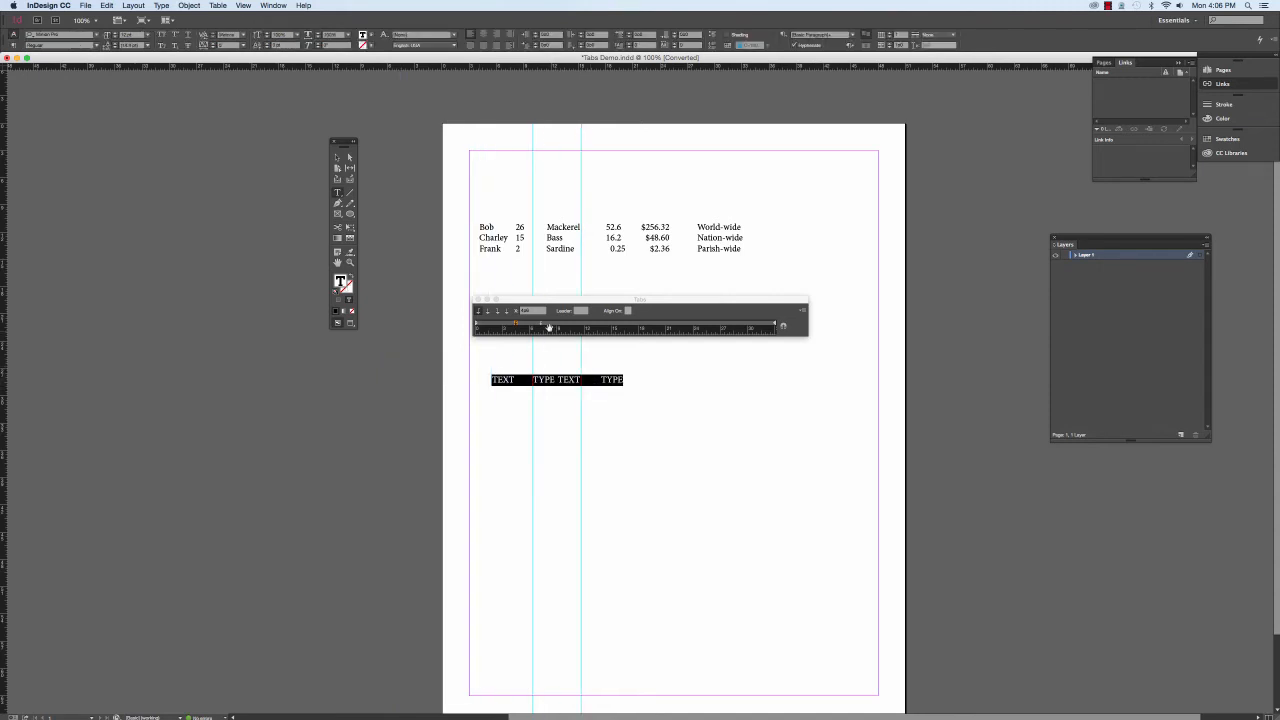
{"action": "left_click_drag", "start_coordinate": [541, 325], "coordinate": [564, 326]}
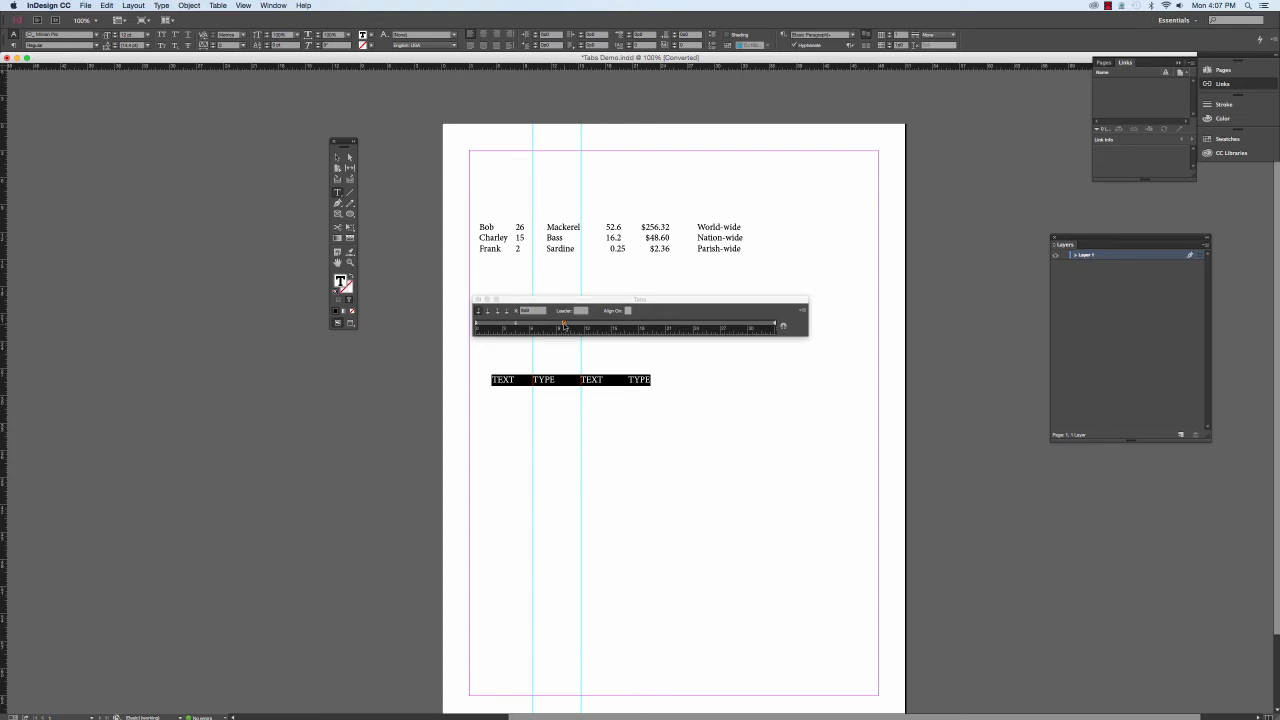
Apply a "." leader to the second and first tab stops of the sample line
{"action": "left_click", "coordinate": [578, 311]}
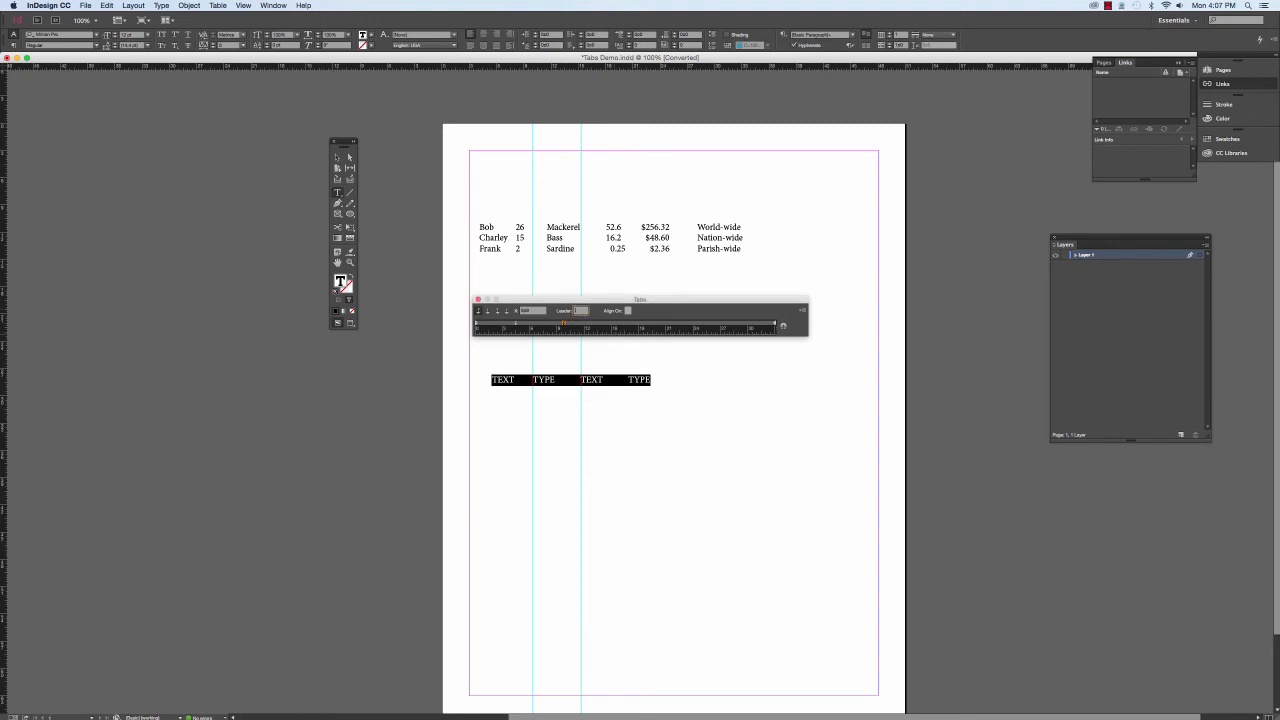
{"action": "key", "text": "Return"}
{"action": "left_click", "coordinate": [516, 324]}
{"action": "left_click", "coordinate": [580, 311]}
{"action": "type", "text": "."}
{"action": "key", "text": "Tab"}
Change the leader of the sample line's first tab stop to "?"
{"action": "left_click", "coordinate": [581, 311]}
{"action": "left_click", "coordinate": [517, 326]}
{"action": "key", "text": "Tab"}
{"action": "left_click", "coordinate": [578, 310]}
{"action": "type", "text": "0"}
{"action": "key", "text": "Tab"}
Delete the text frame containing the sample line
{"action": "left_click", "coordinate": [338, 157]}
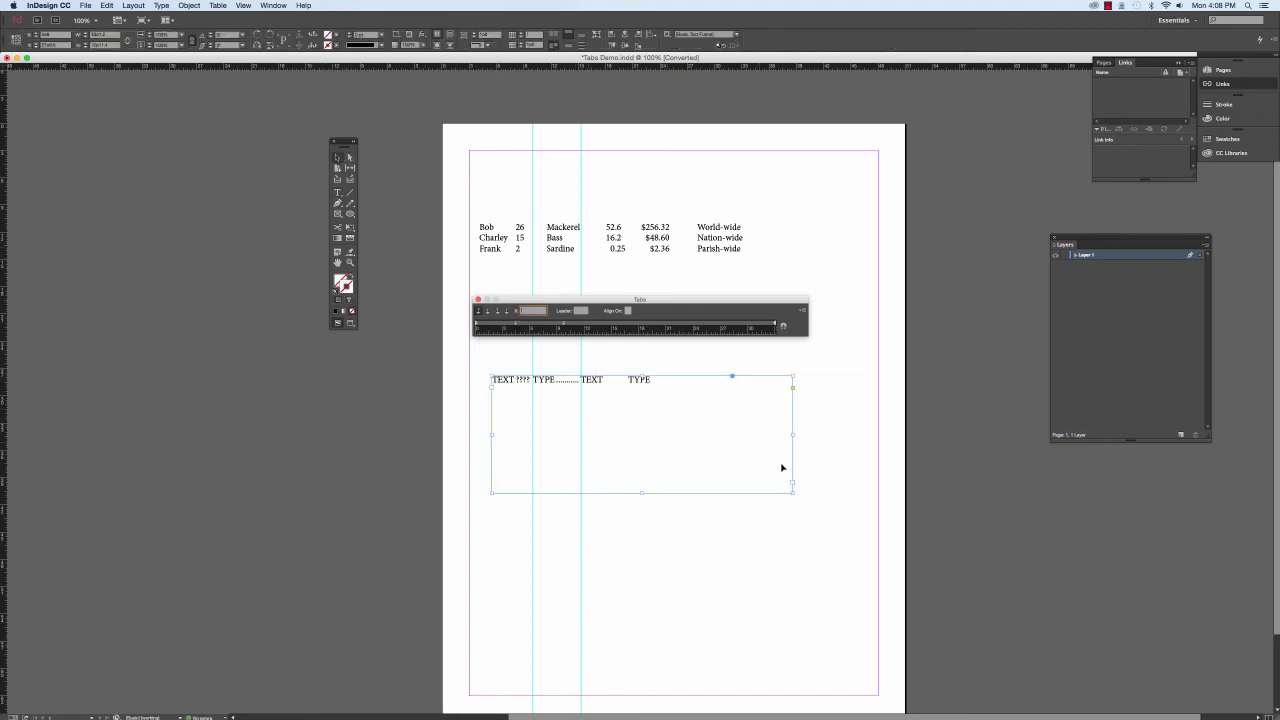
{"action": "left_click", "coordinate": [870, 436]}
{"action": "left_click", "coordinate": [703, 421]}
{"action": "key", "text": "Delete"}
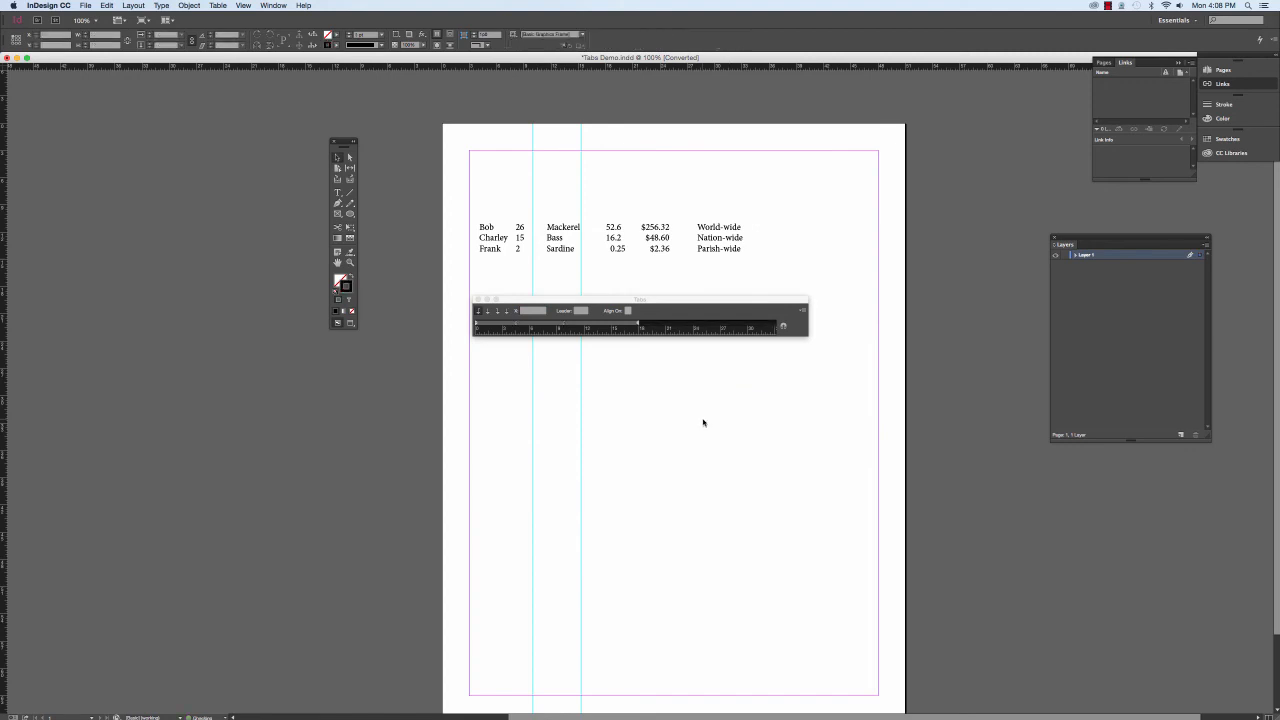
Select all three rows of the tabbed list and examine their tab stops on the tab ruler
{"action": "left_click", "coordinate": [569, 233]}
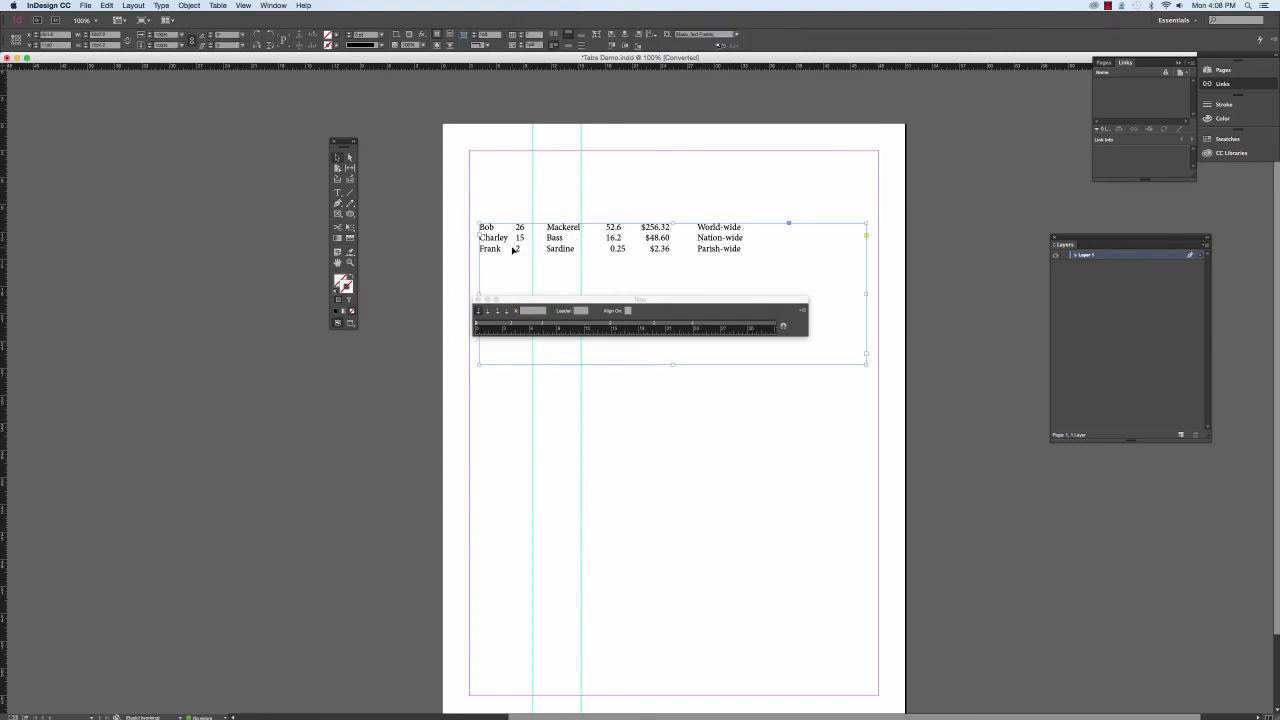
{"action": "left_click", "coordinate": [337, 193]}
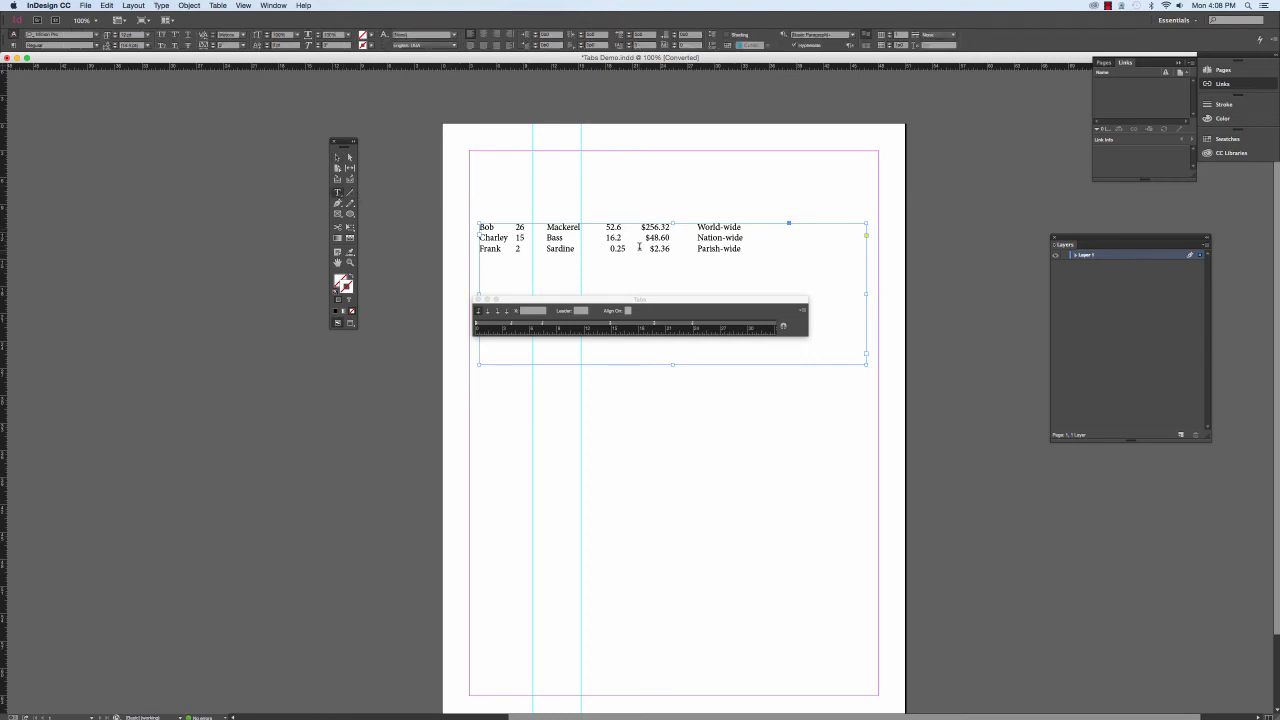
{"action": "left_click_drag", "start_coordinate": [742, 248], "coordinate": [474, 220]}
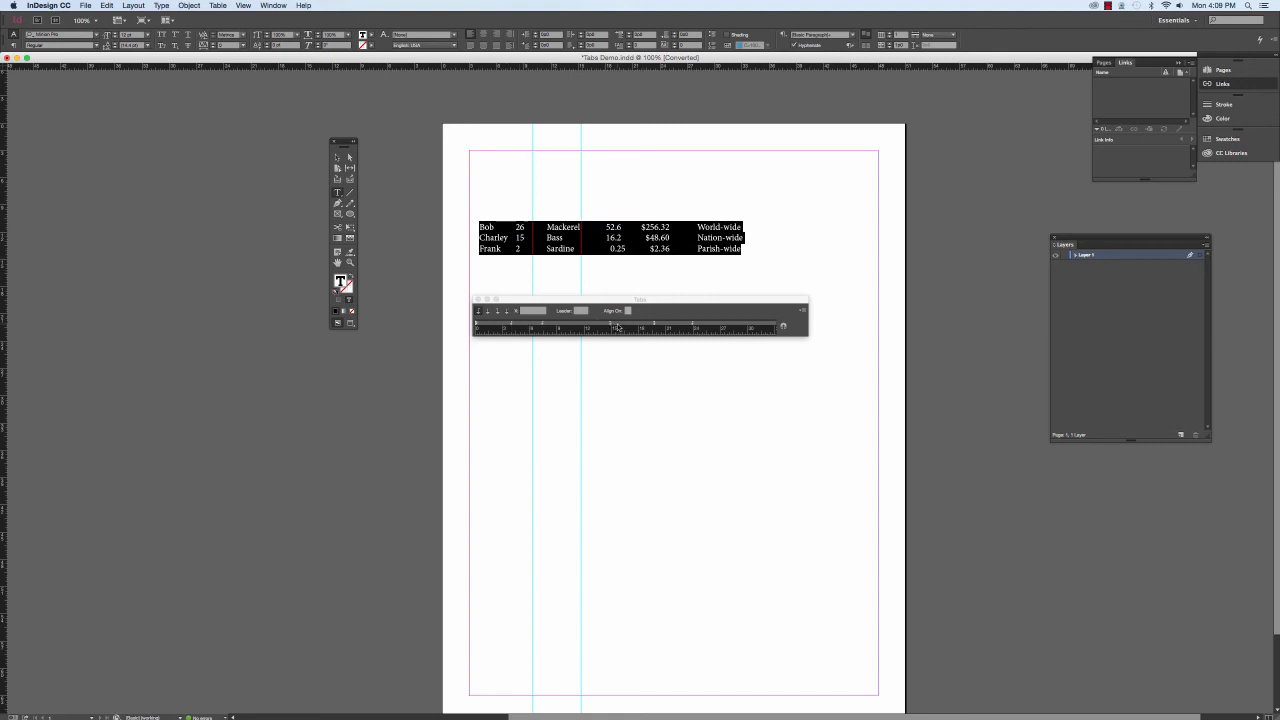
{"action": "left_click", "coordinate": [488, 312]}
{"action": "left_click", "coordinate": [536, 237]}
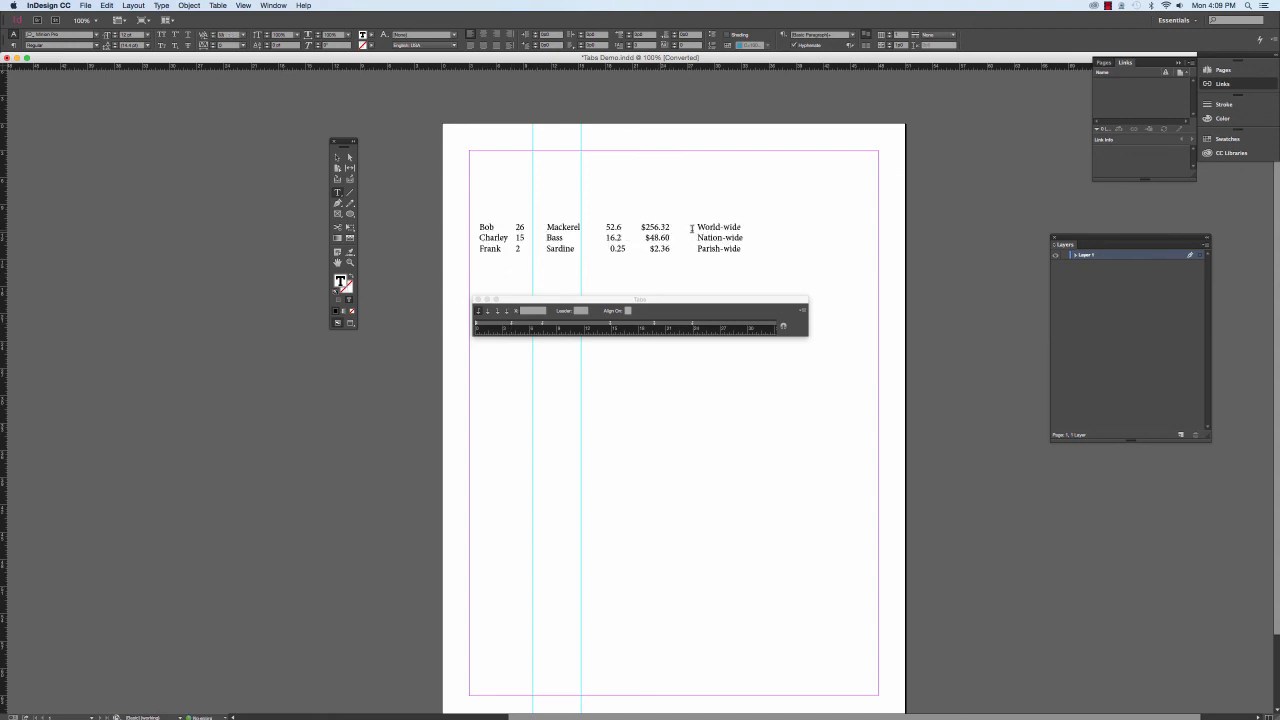
Apply a "." leader to the first and second tab stops of the list's first row
{"action": "left_click_drag", "start_coordinate": [742, 227], "coordinate": [475, 227]}
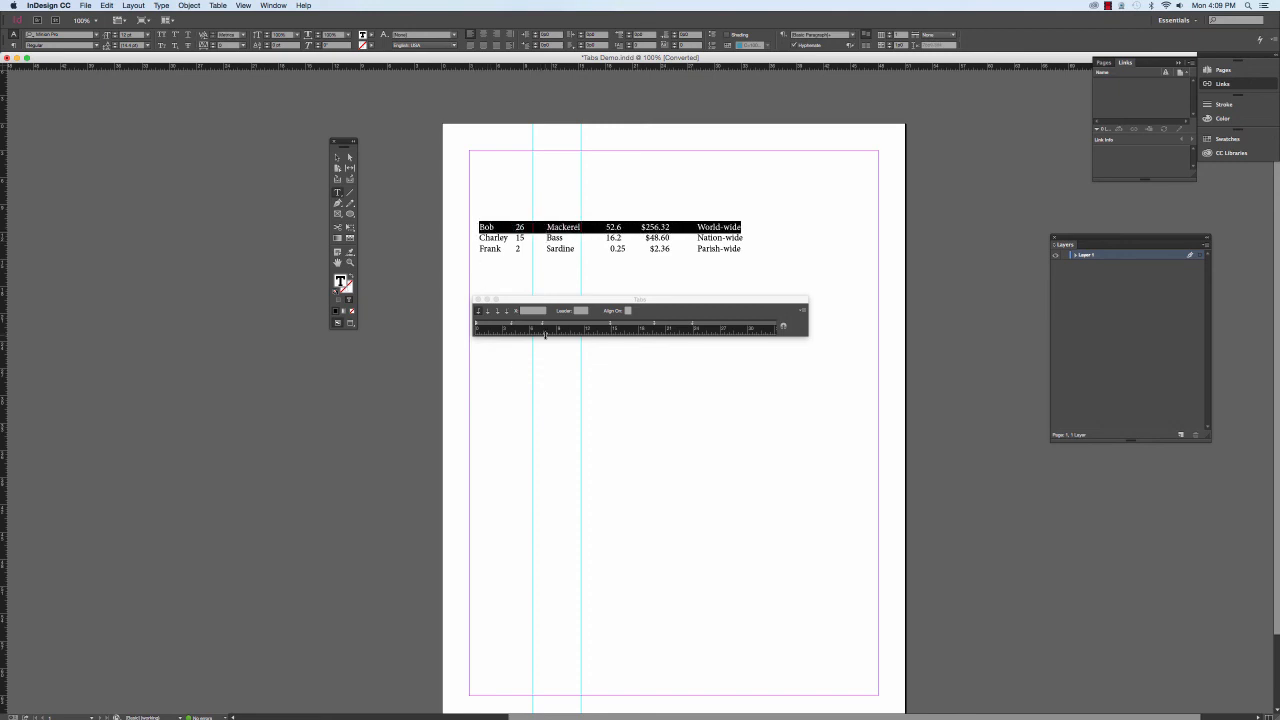
{"action": "left_click", "coordinate": [513, 324]}
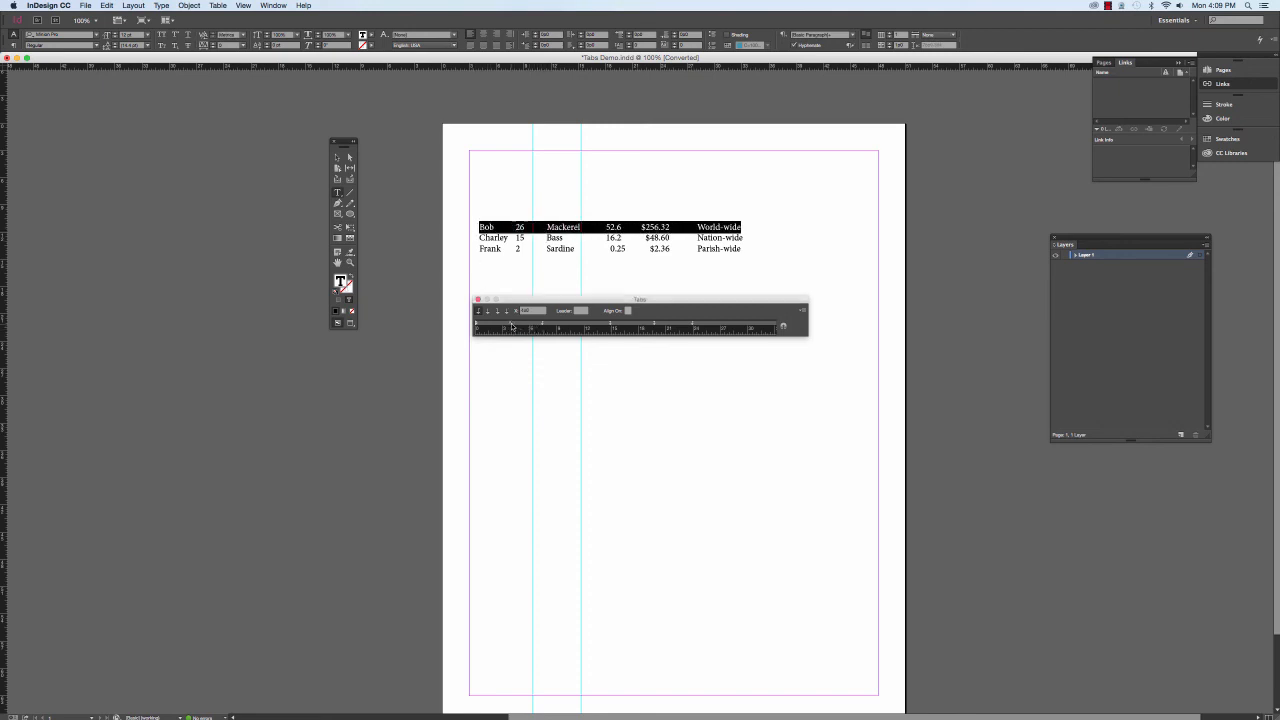
{"action": "left_click", "coordinate": [583, 312]}
{"action": "key", "text": "Tab"}
{"action": "left_click", "coordinate": [583, 312]}
{"action": "type", "text": "."}
{"action": "key", "text": "Tab"}
Apply a "." leader to the third and fourth tab stops of the first row
{"action": "left_click", "coordinate": [614, 324]}
{"action": "left_click", "coordinate": [577, 312]}
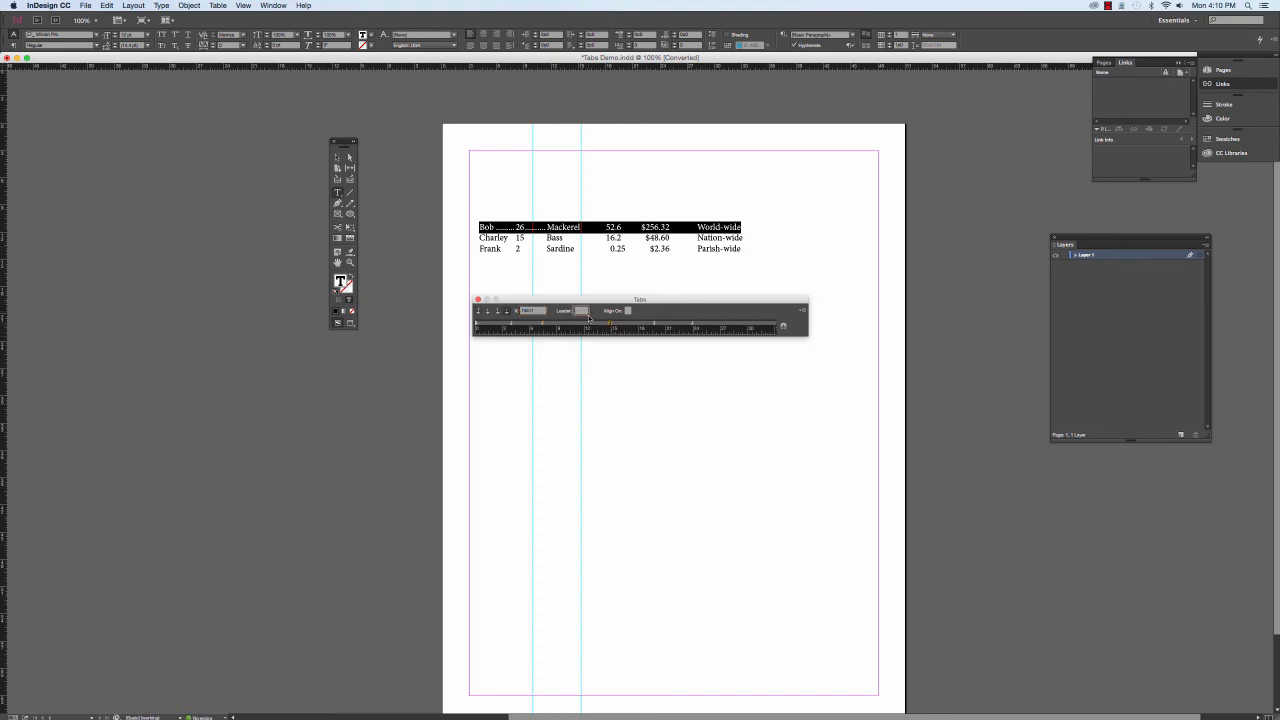
{"action": "type", "text": "."}
{"action": "key", "text": "Tab"}
{"action": "left_click", "coordinate": [654, 324]}
{"action": "left_click", "coordinate": [580, 311]}
{"action": "type", "text": "."}
{"action": "key", "text": "Tab"}
Apply a "." leader to the last tab stop of the first row and return to the Selection tool
{"action": "left_click", "coordinate": [693, 324]}
{"action": "left_click", "coordinate": [583, 311]}
{"action": "type", "text": "."}
{"action": "key", "text": "shift+Tab"}
{"action": "left_click", "coordinate": [635, 358]}
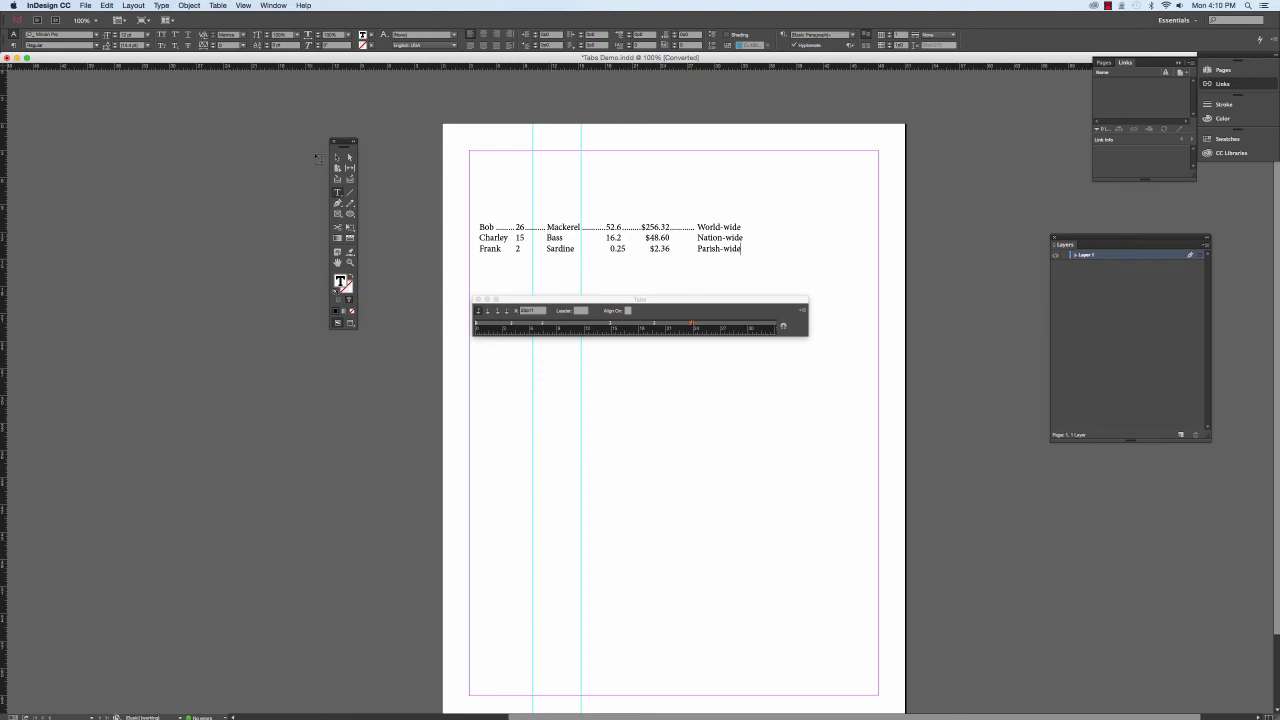
{"action": "left_click", "coordinate": [337, 157]}
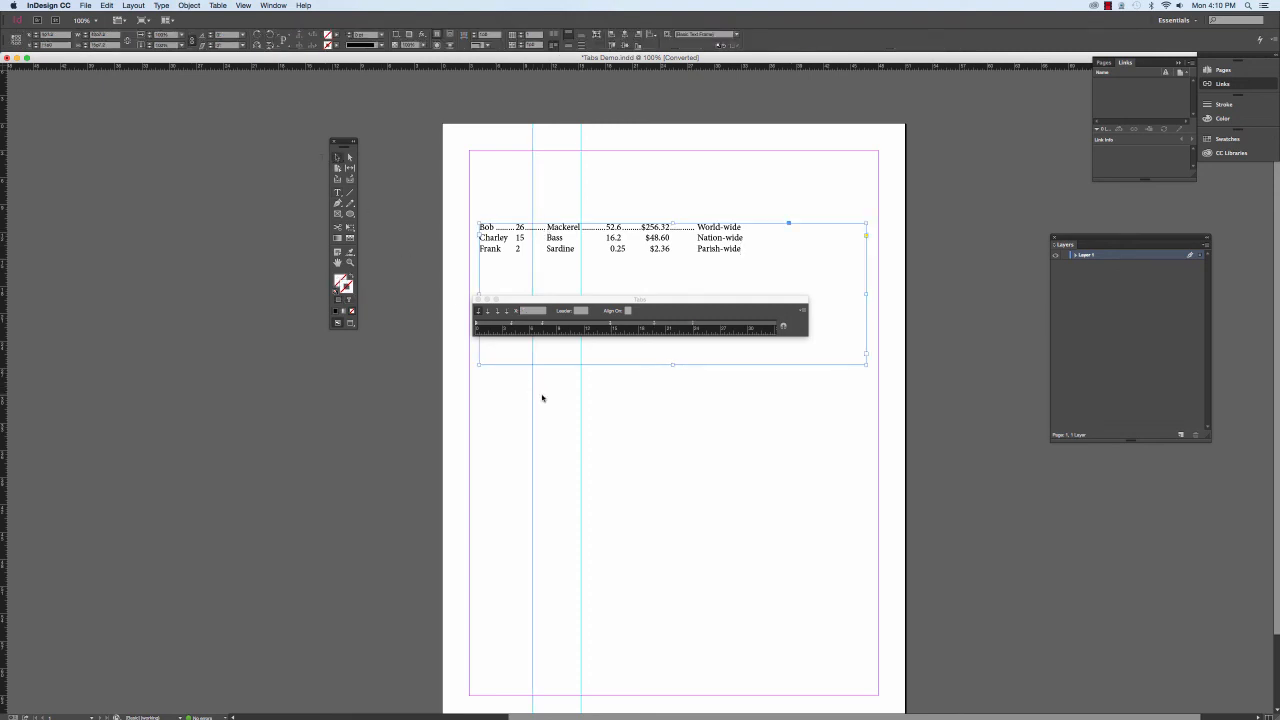